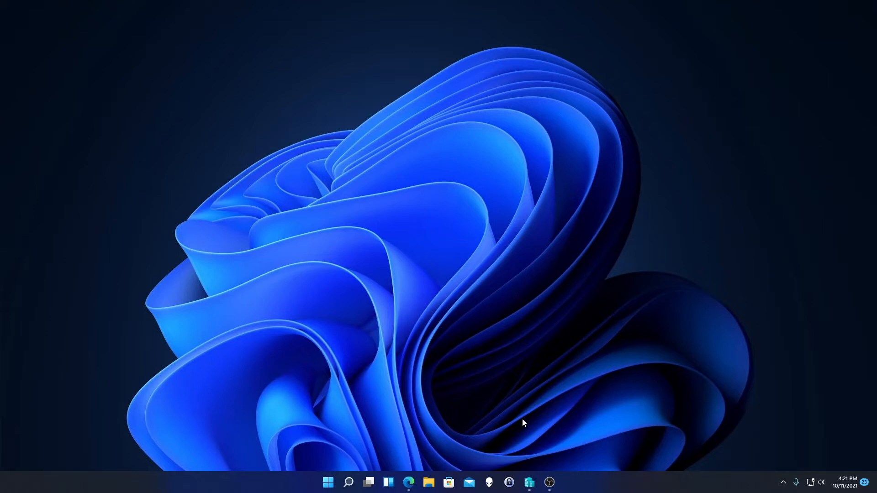
# Open the Windows 10 virtual machine connection in full screen and sign in to the Windows account.
pyautogui.click(530, 483)
pyautogui.click(515, 300)
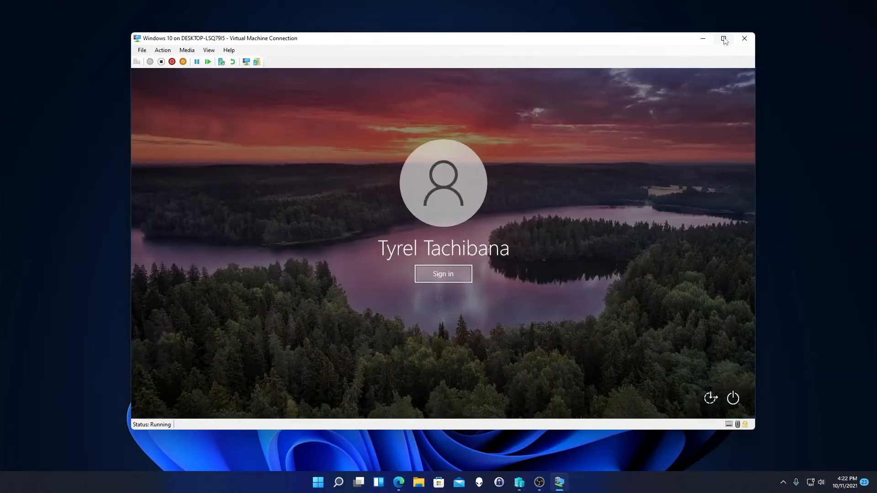
pyautogui.click(724, 38)
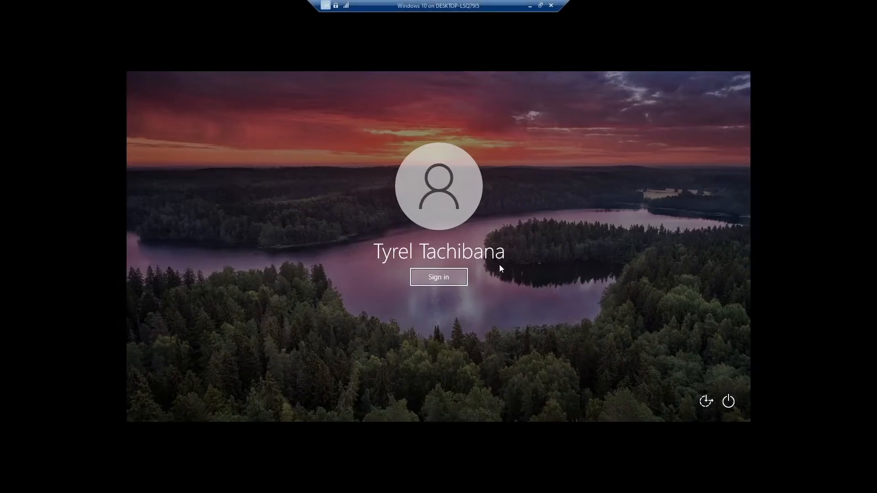
pyautogui.click(452, 278)
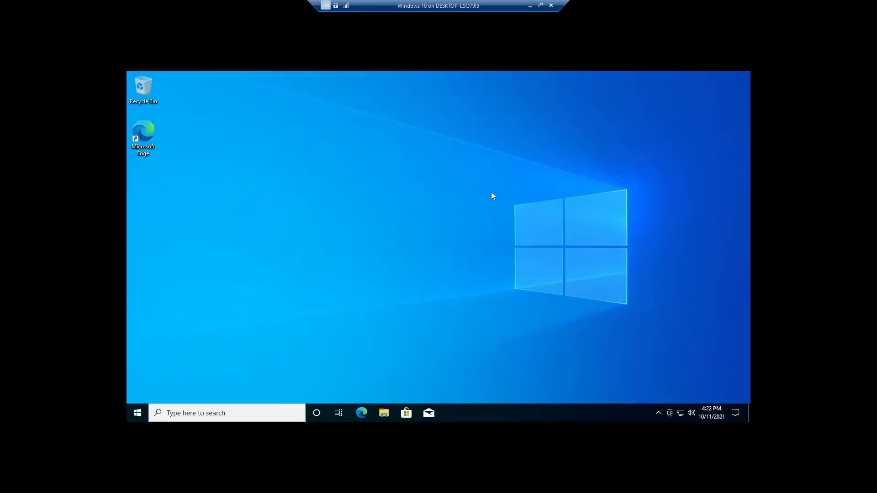
# Launch Microsoft Edge inside the virtual machine and complete its first-run setup without signing in.
pyautogui.click(363, 415)
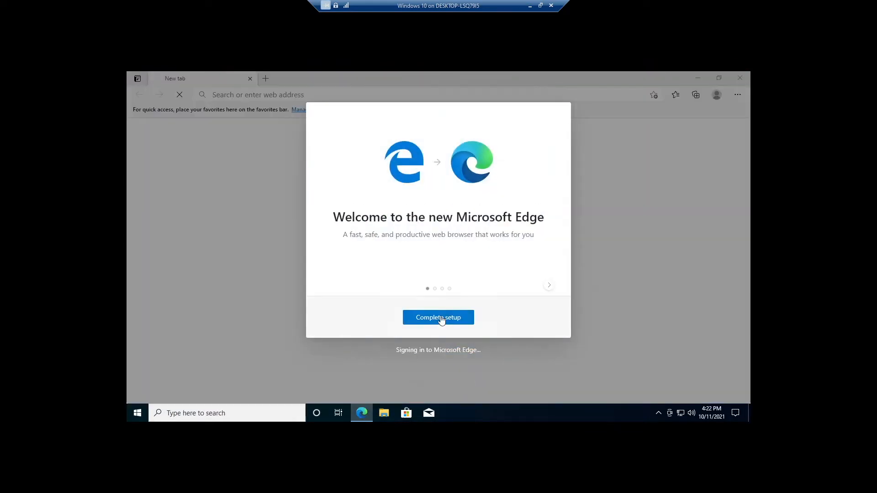
pyautogui.click(439, 317)
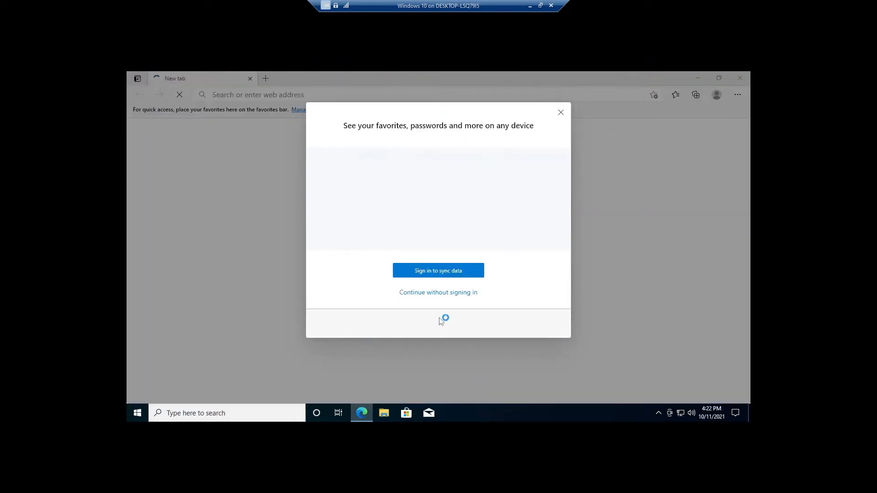
pyautogui.click(454, 293)
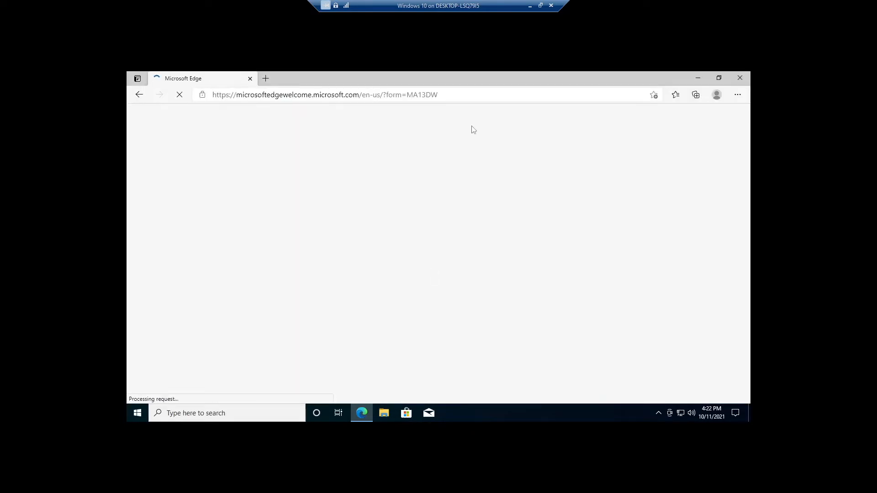
# Replace the Edge welcome page address with google.com and load the site.
pyautogui.click(467, 97)
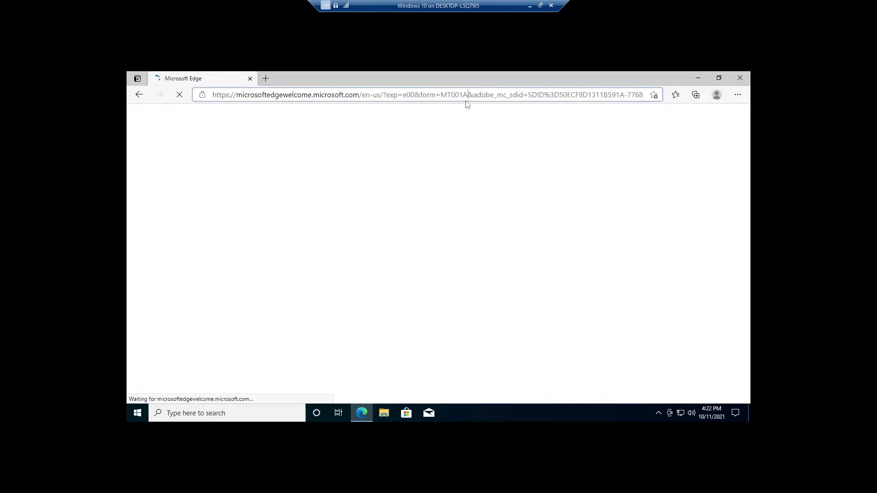
pyautogui.hotkey('ctrl', 'a')
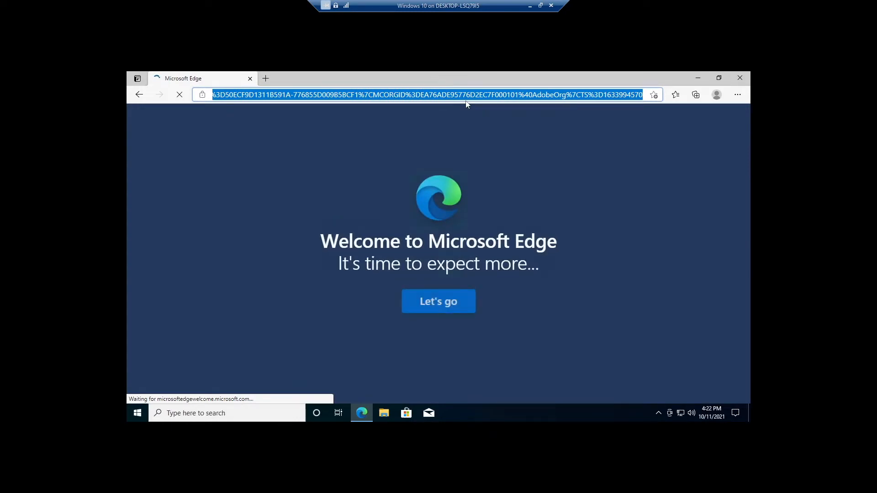
pyautogui.write('google.com')
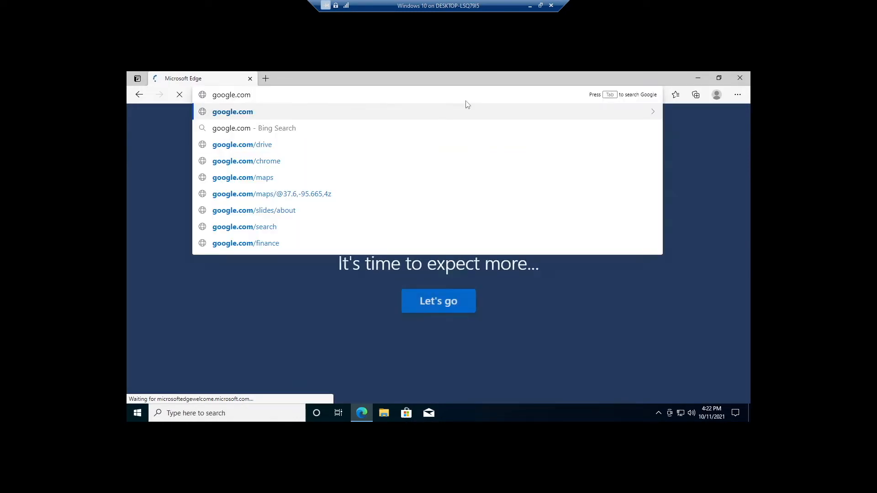
pyautogui.press('Return')
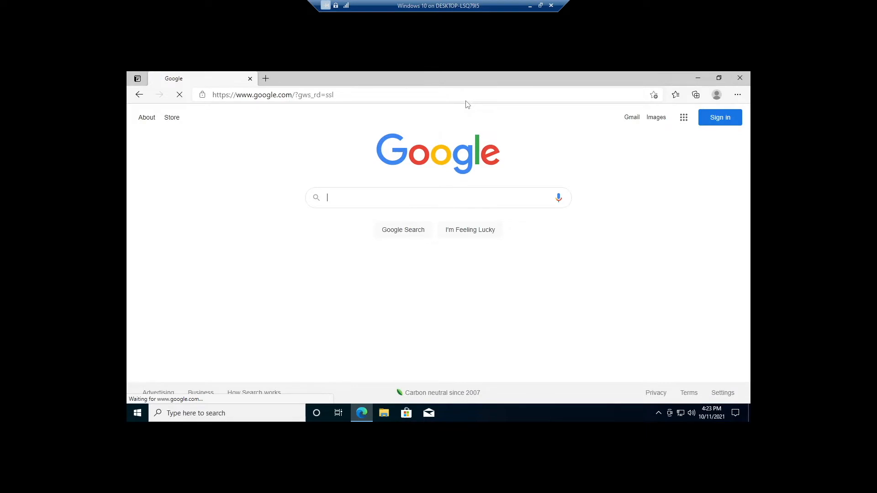
# Search Google for "windows 11 iso download".
pyautogui.click(669, 207)
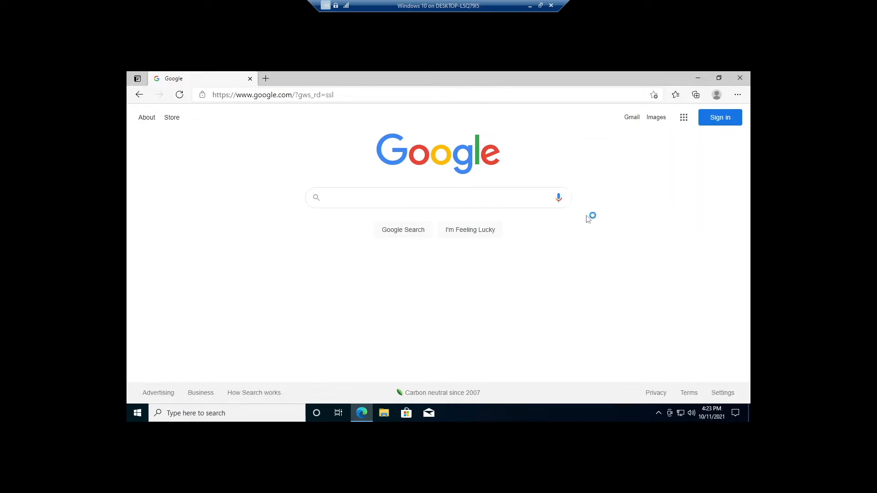
pyautogui.write('win')
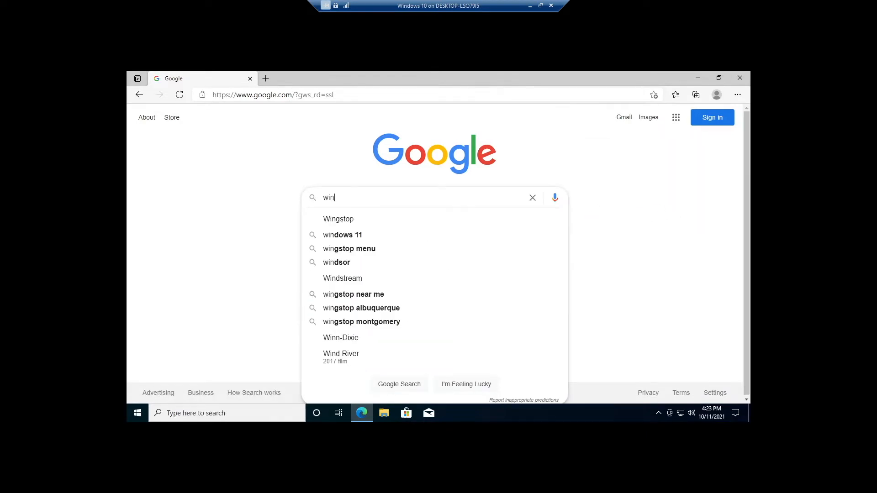
pyautogui.write('dows 11 ')
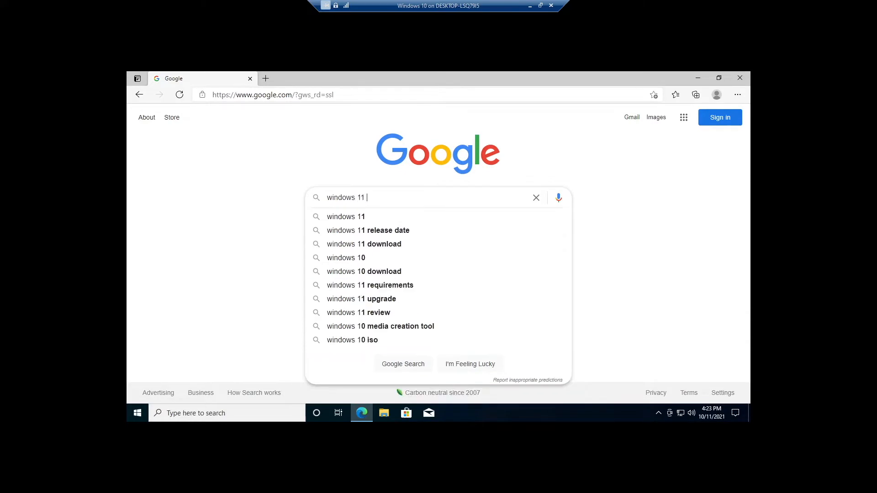
pyautogui.write('iso download')
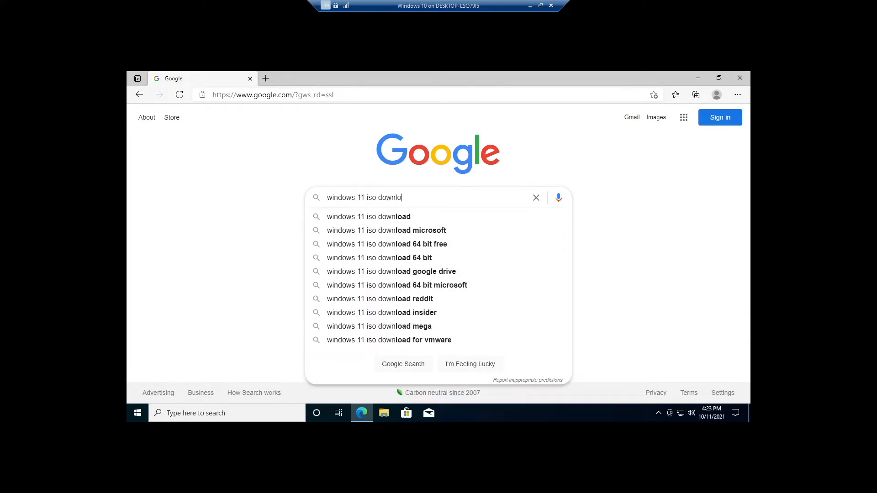
pyautogui.press('Return')
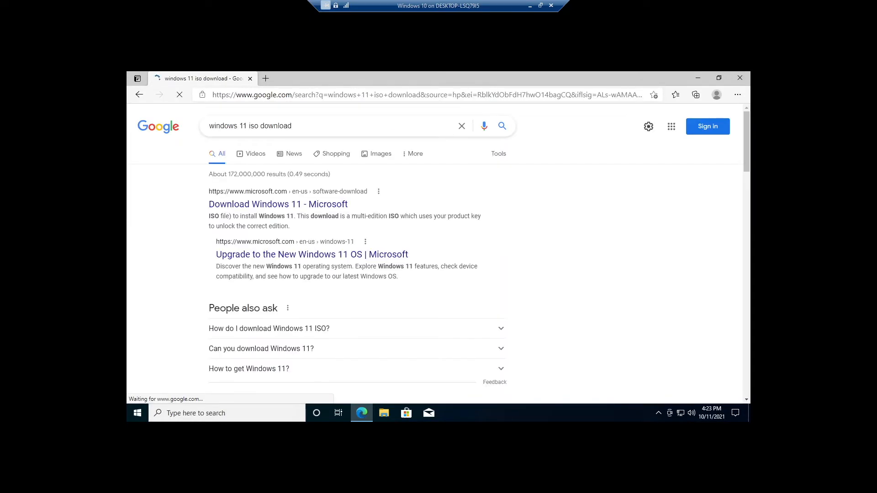
# Open Microsoft's Download Windows 11 page from the results and go to the Windows 11 Installation Assistant section.
pyautogui.click(318, 206)
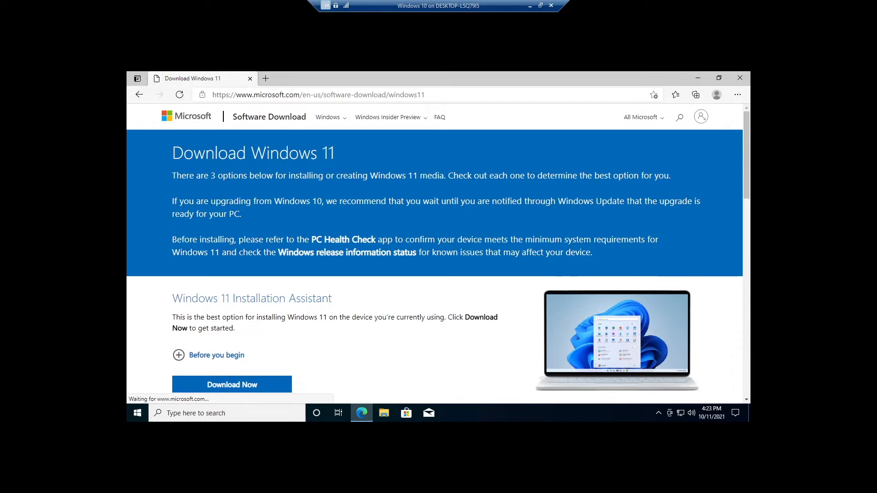
pyautogui.scroll(-2, 434, 254)
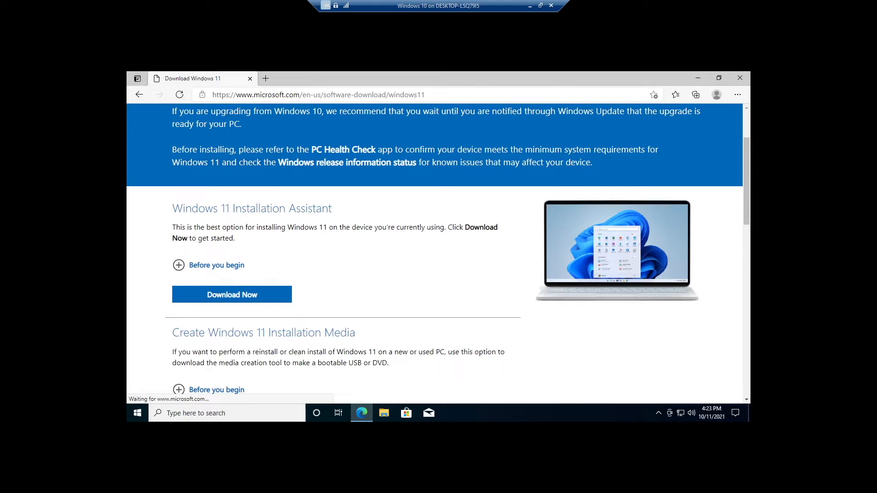
pyautogui.scroll(1, 338, 216)
# Run Windows11InstallationAssistant from the Downloads folder and allow it to make changes to the device.
pyautogui.press('super+e')
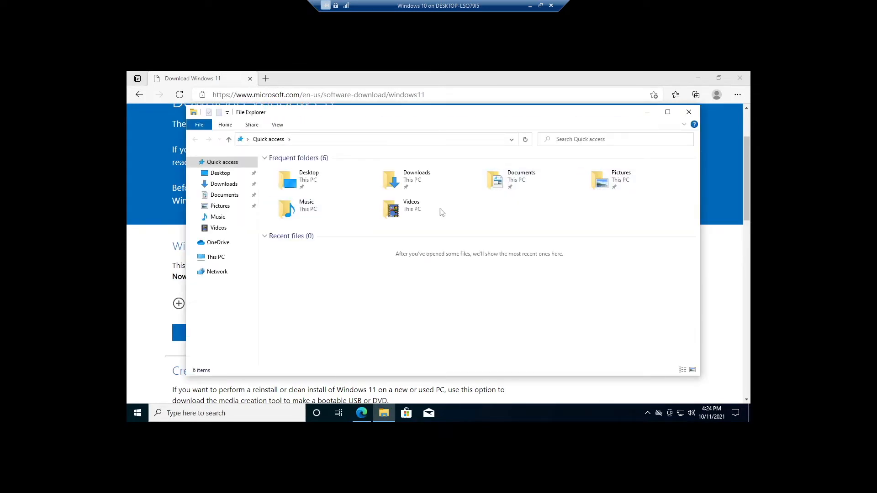
pyautogui.click(428, 186)
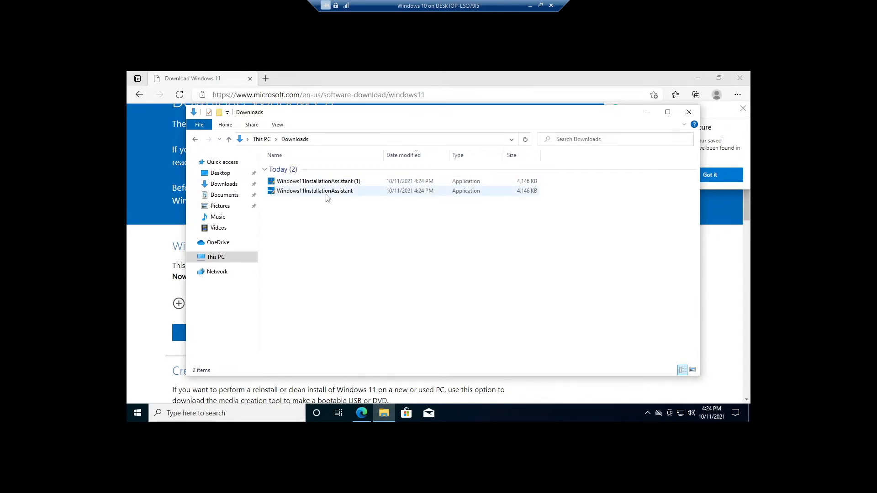
pyautogui.doubleClick(326, 193)
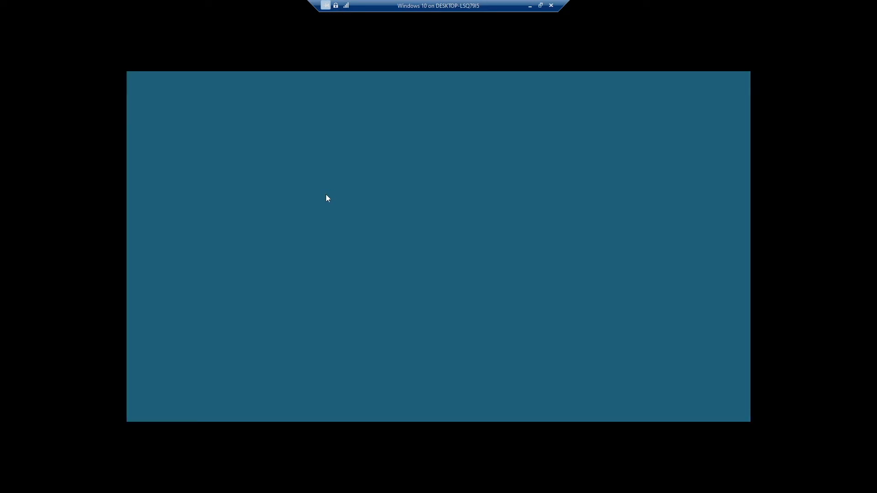
pyautogui.click(392, 305)
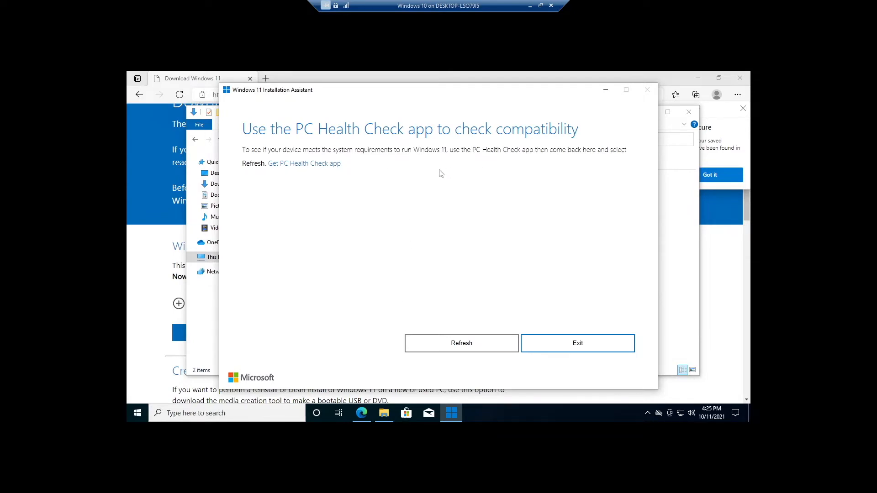
# Follow the assistant's link to get the PC Health Check app, dismiss the Edge password notice, and download the app.
pyautogui.click(312, 165)
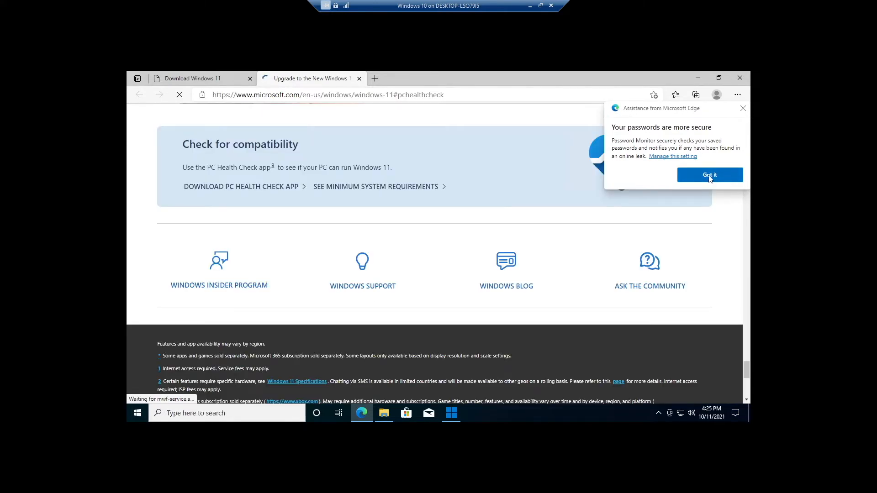
pyautogui.click(710, 175)
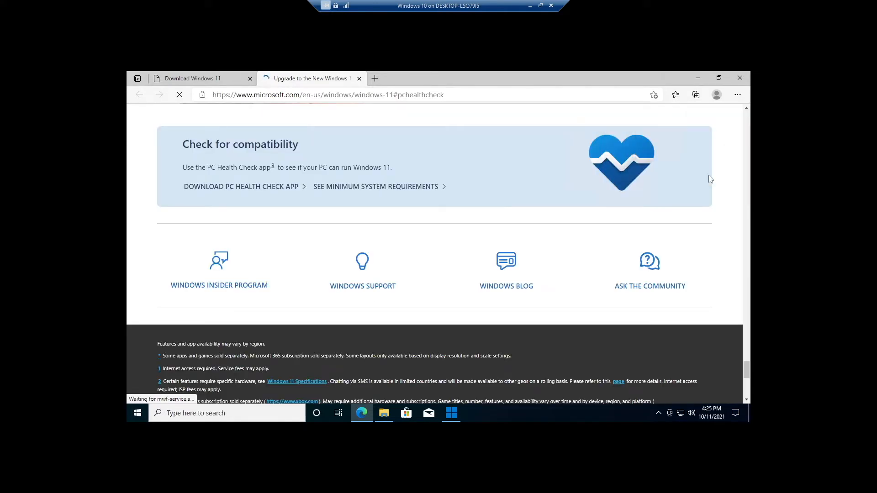
pyautogui.click(249, 196)
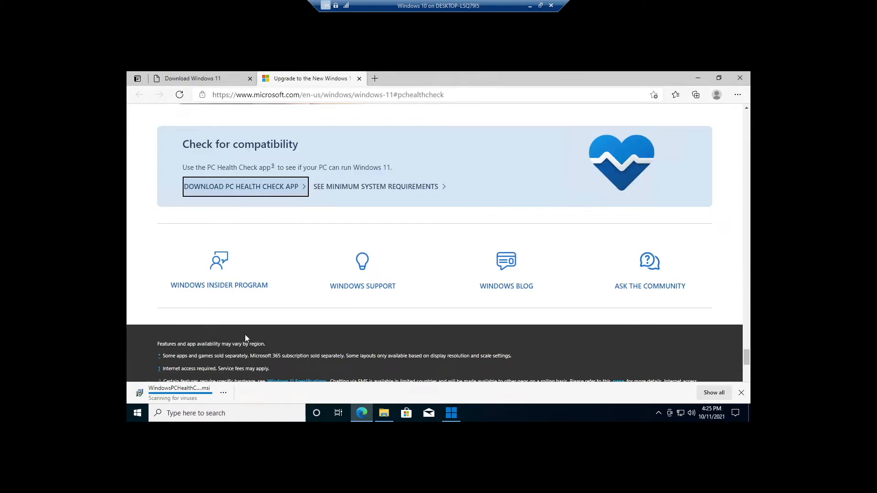
# Install WindowsPCHealthCheckSetup from the Downloads folder, accepting the license terms and leaving the app set to open on finishing.
pyautogui.click(384, 413)
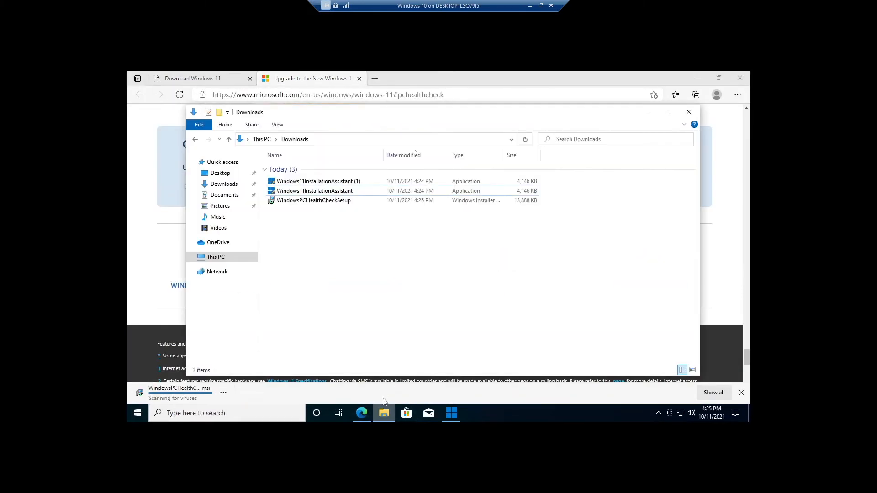
pyautogui.doubleClick(322, 201)
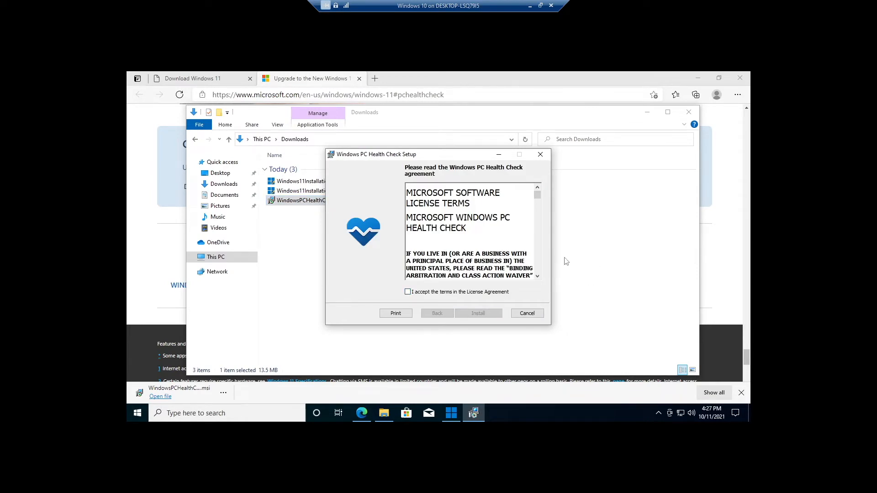
pyautogui.click(459, 293)
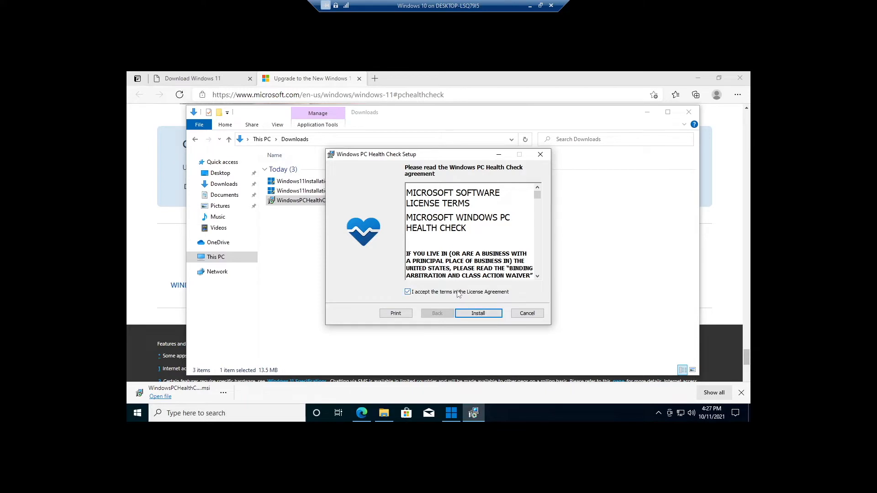
pyautogui.click(479, 313)
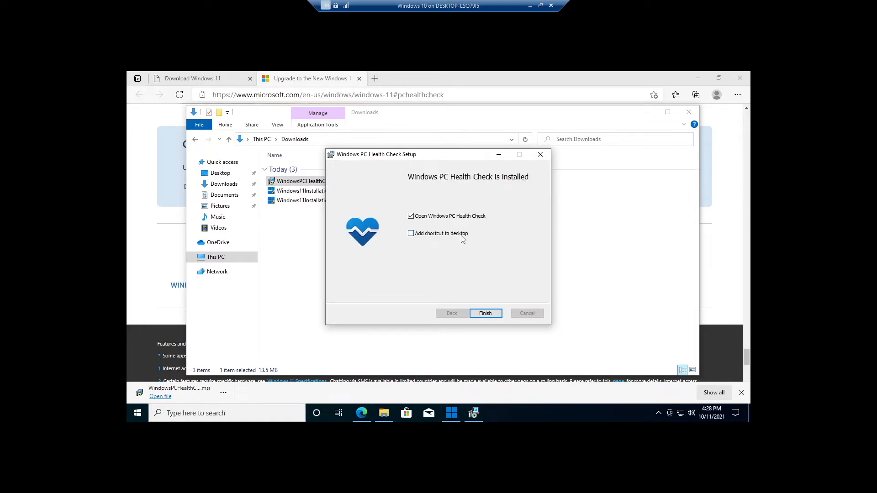
pyautogui.click(487, 312)
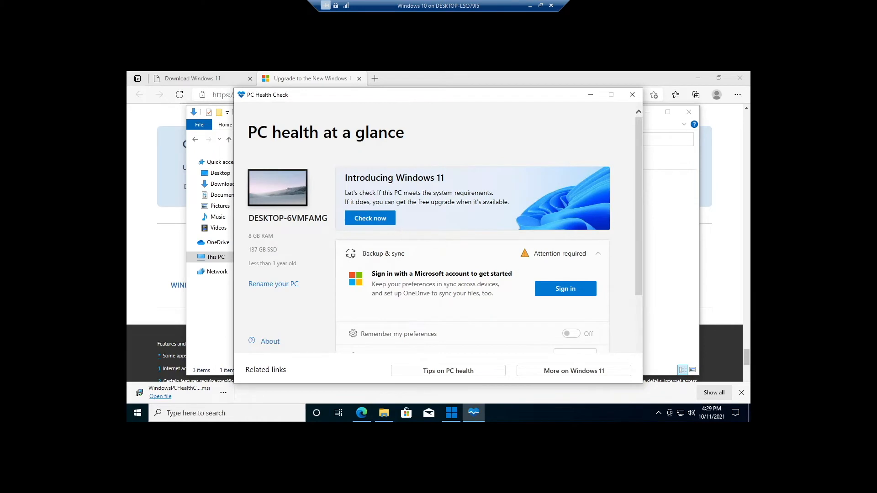
# Check the PC against the Windows 11 requirements in PC Health Check and review all the detailed results.
pyautogui.click(370, 220)
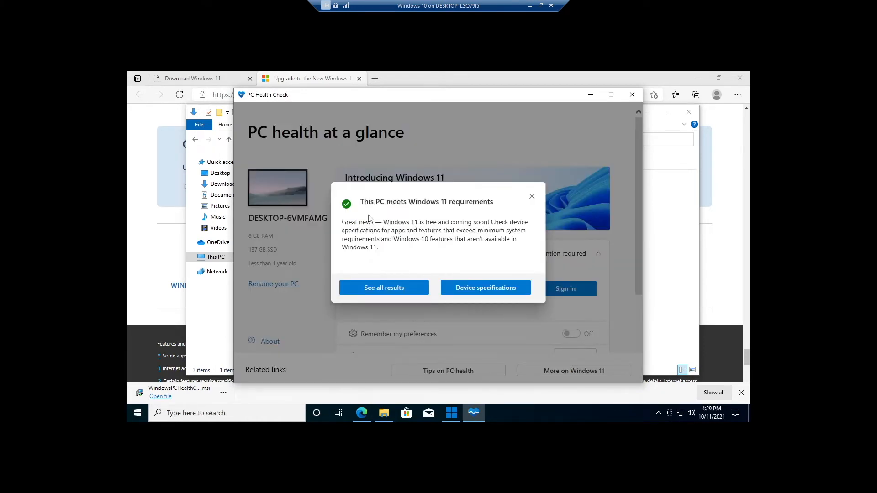
pyautogui.click(403, 289)
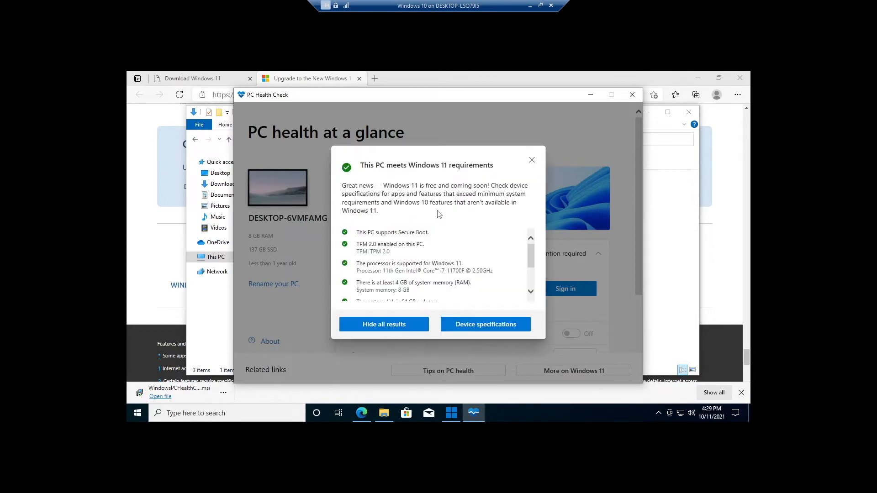
pyautogui.scroll(-1, 473, 258)
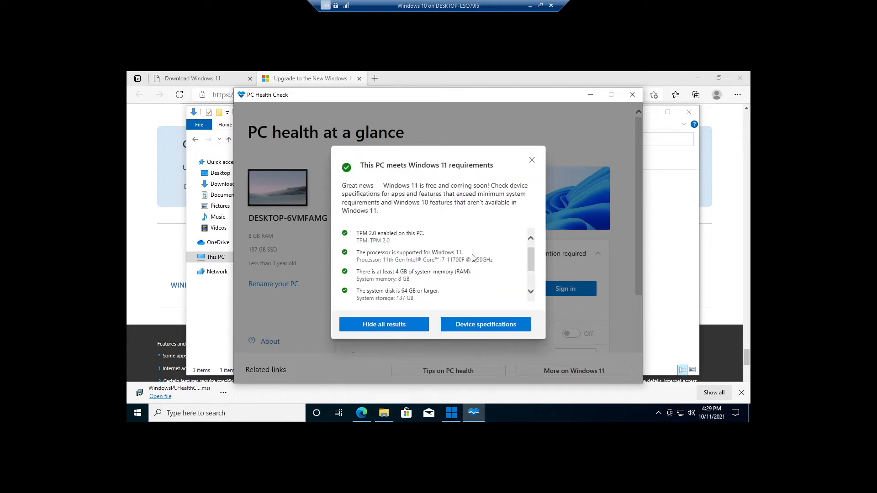
pyautogui.scroll(-1, 494, 267)
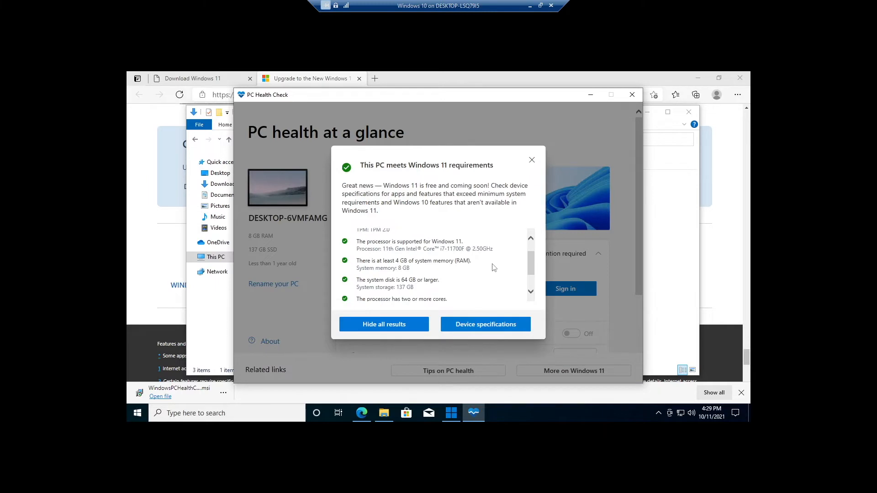
pyautogui.scroll(-1, 493, 267)
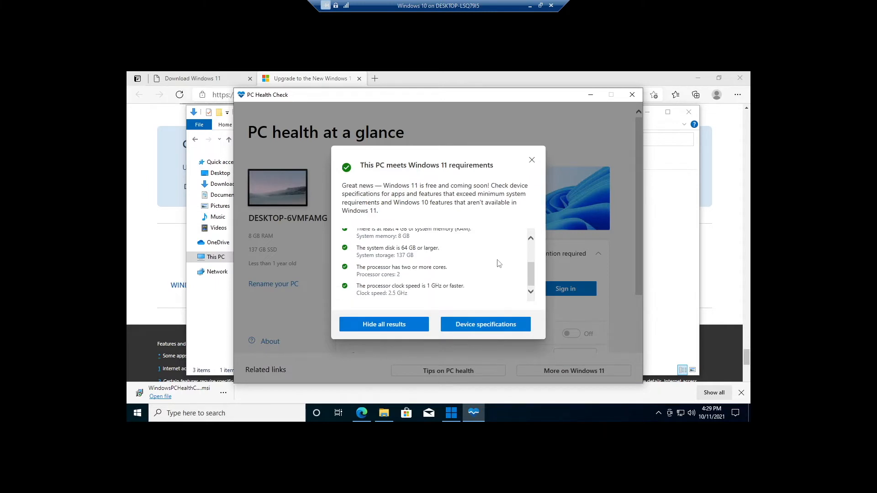
# Refresh the compatibility check in the Windows 11 Installation Assistant, look through the license terms, and accept them to start the installation.
pyautogui.click(455, 413)
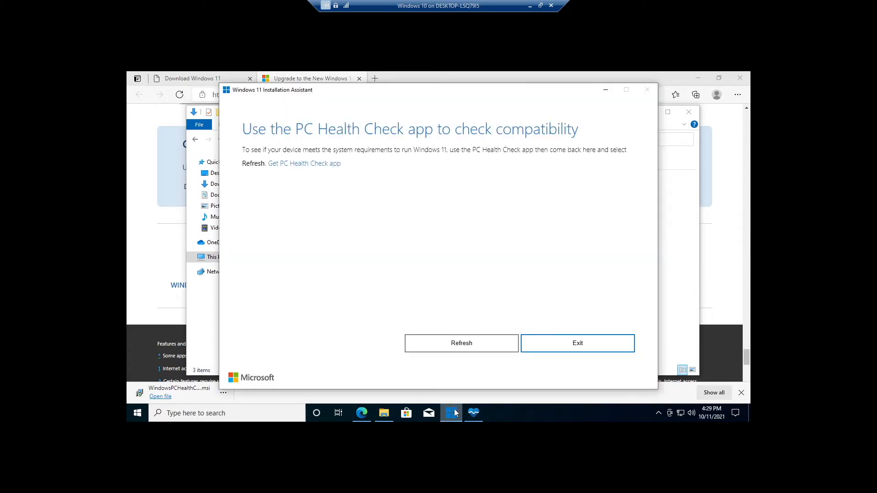
pyautogui.click(446, 353)
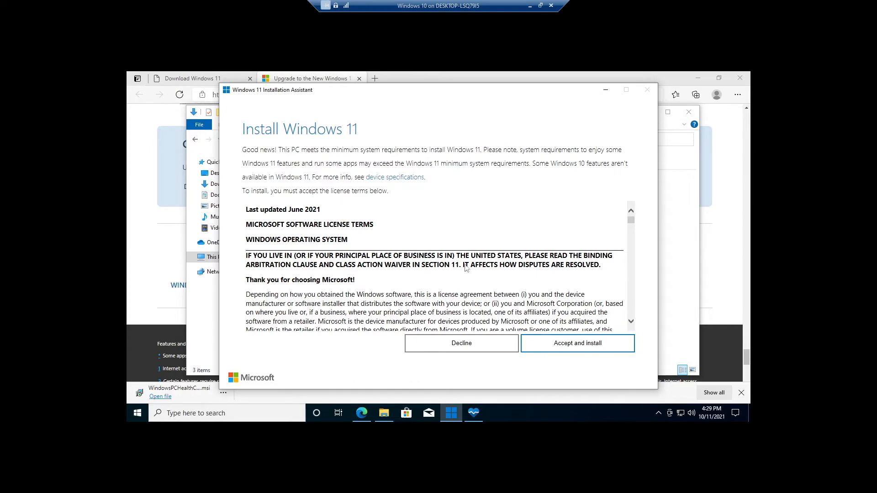
pyautogui.scroll(-5, 466, 266)
pyautogui.scroll(-4, 466, 266)
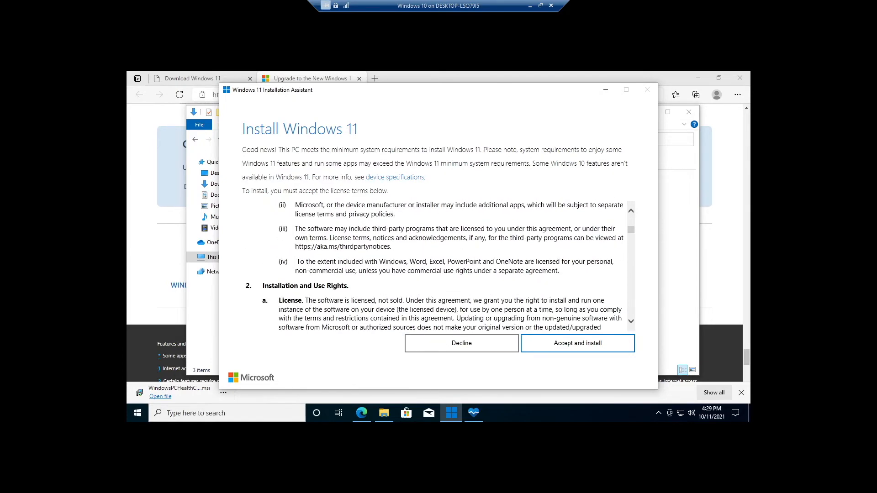
pyautogui.click(576, 343)
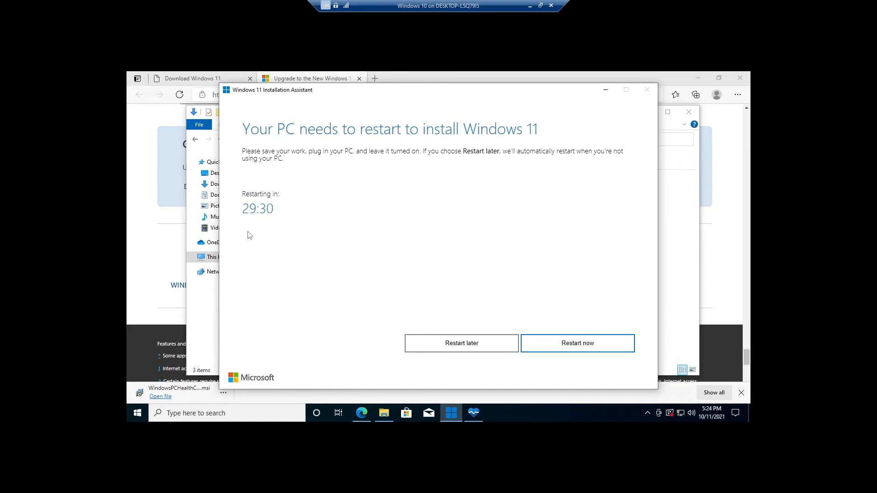
# Restart the virtual machine immediately to install Windows 11 and dismiss the sign-out notice.
pyautogui.click(555, 352)
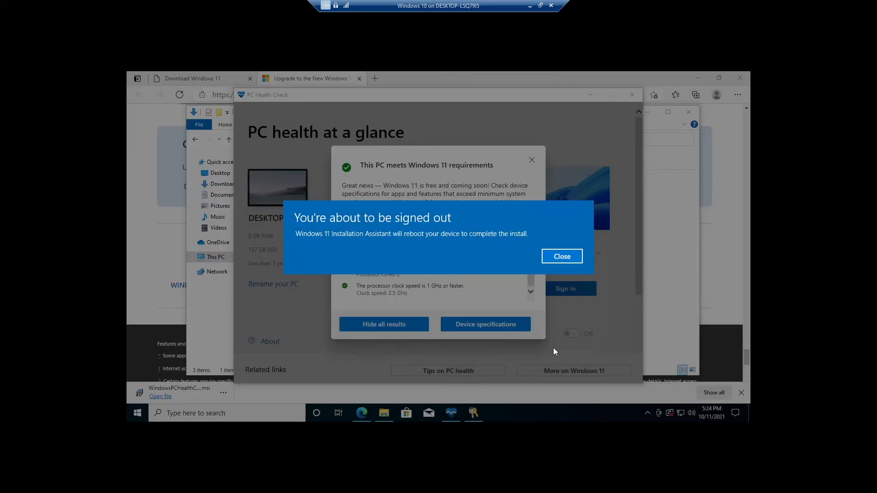
pyautogui.click(563, 256)
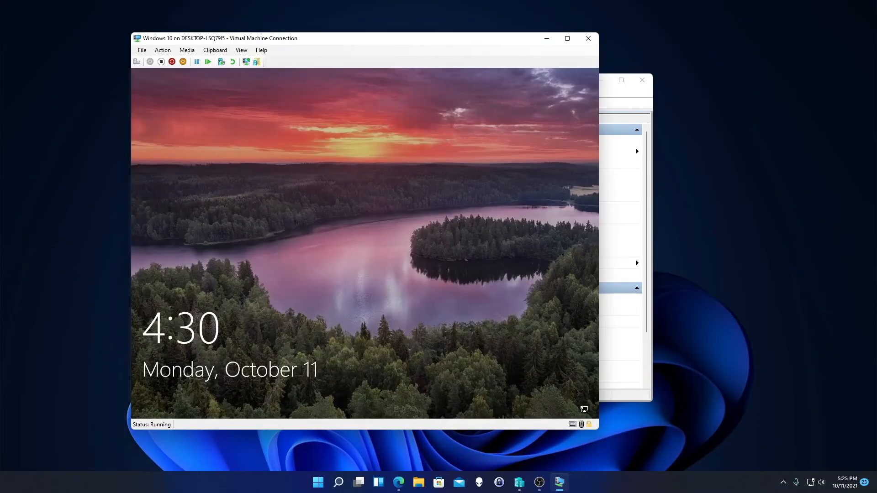
# Sign back in to the virtual machine, agreeing to sign out of the blocked session, and show its window full screen.
pyautogui.click(566, 257)
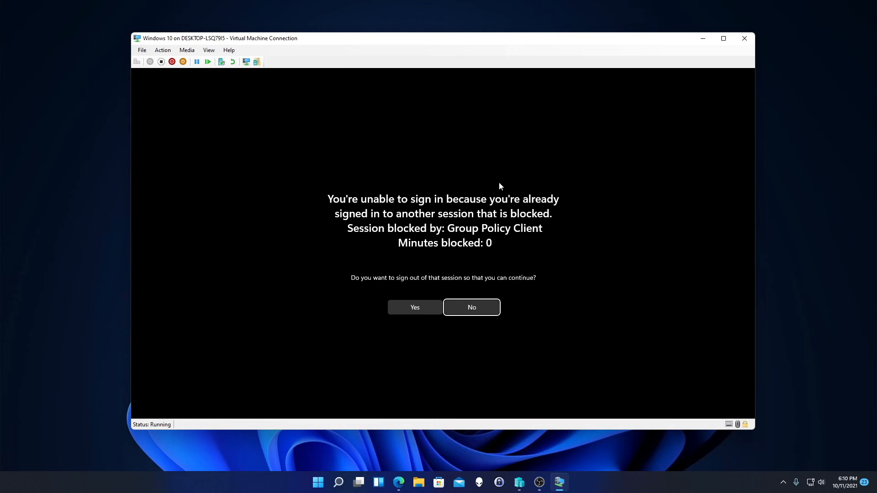
pyautogui.click(405, 307)
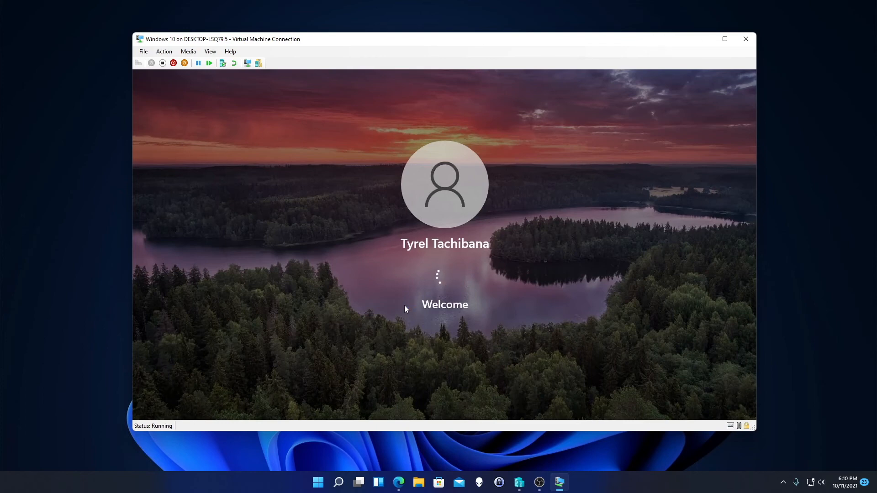
pyautogui.click(725, 38)
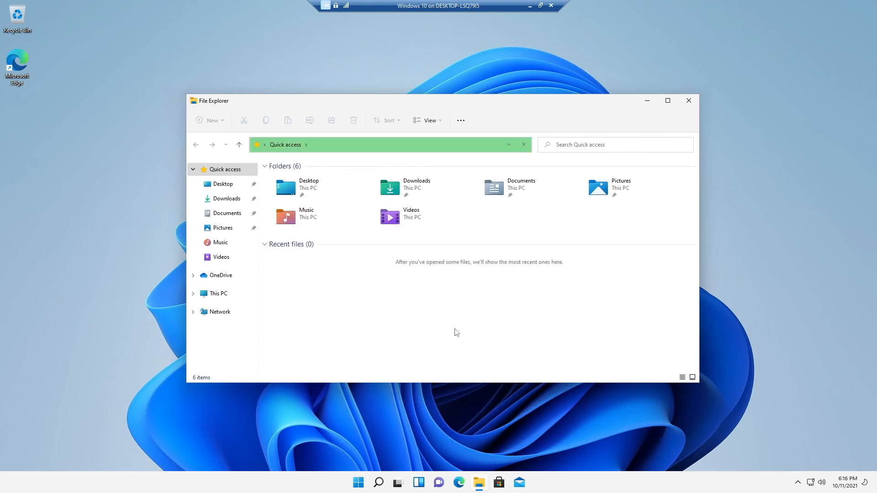
# Examine the disk space properties of Local Disk (C:) in This PC, close File Explorer, and switch back to Hyper-V Manager.
pyautogui.click(224, 297)
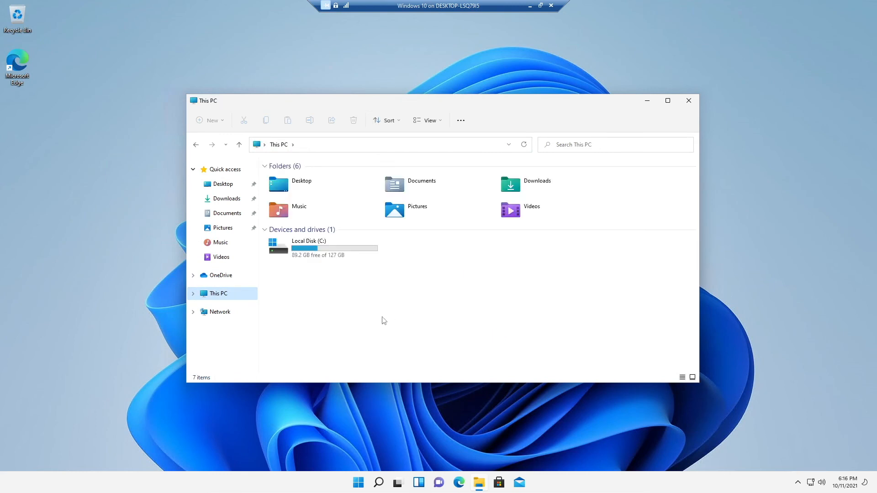
pyautogui.hotkey('alt', 'Return')
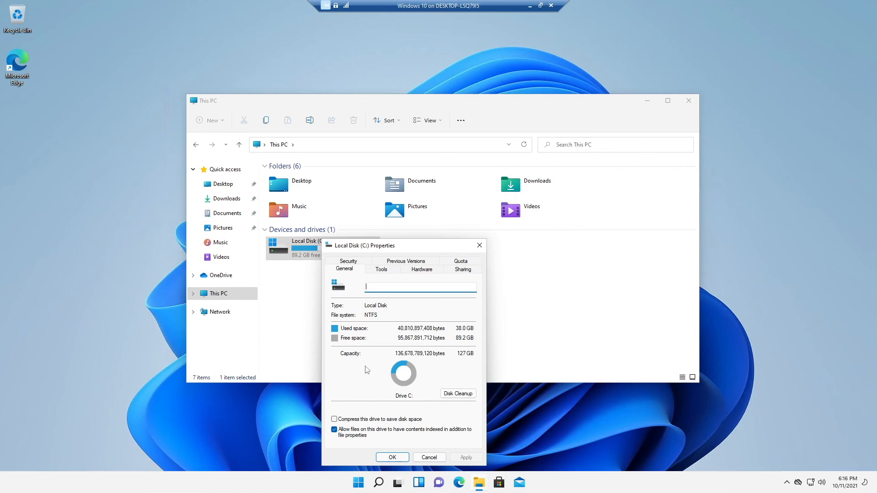
pyautogui.click(480, 245)
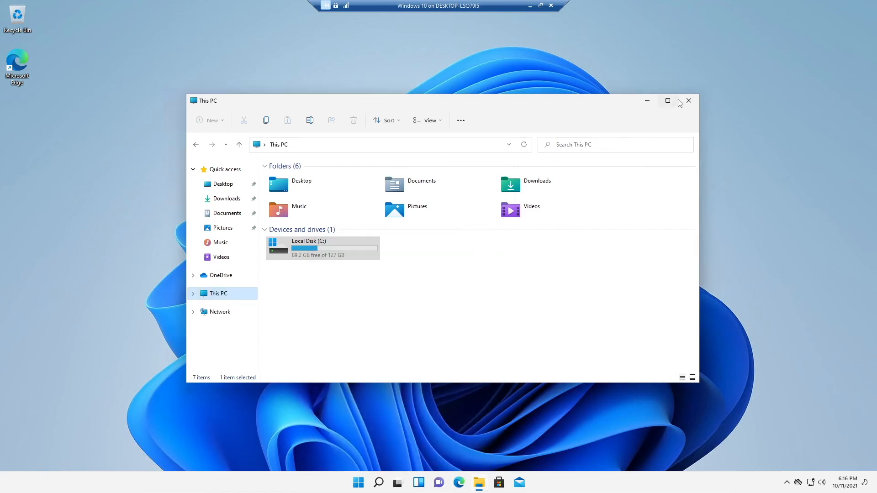
pyautogui.click(690, 101)
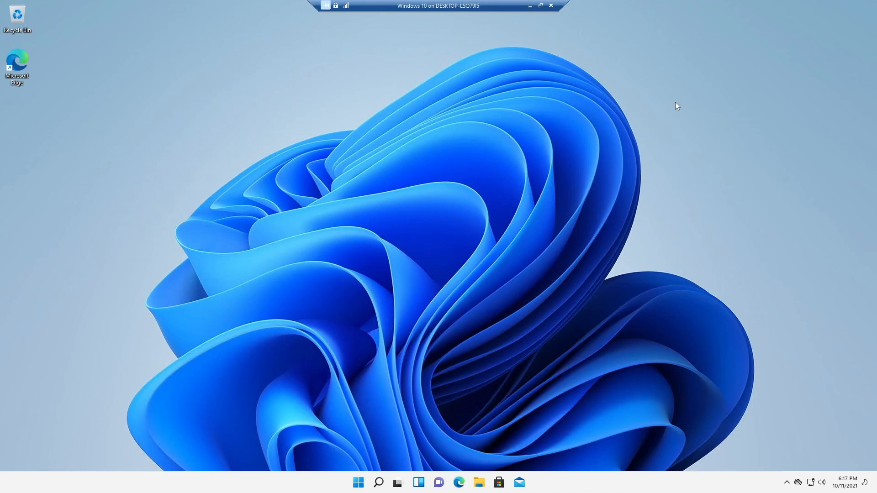
pyautogui.click(530, 6)
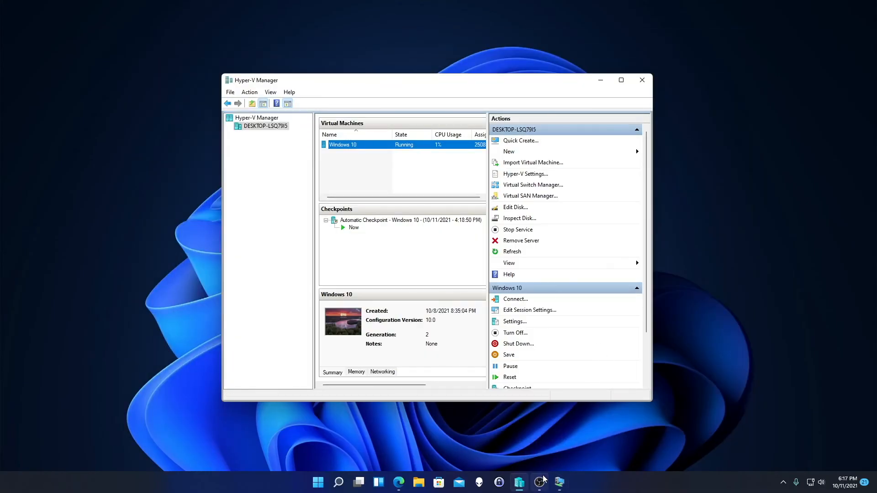